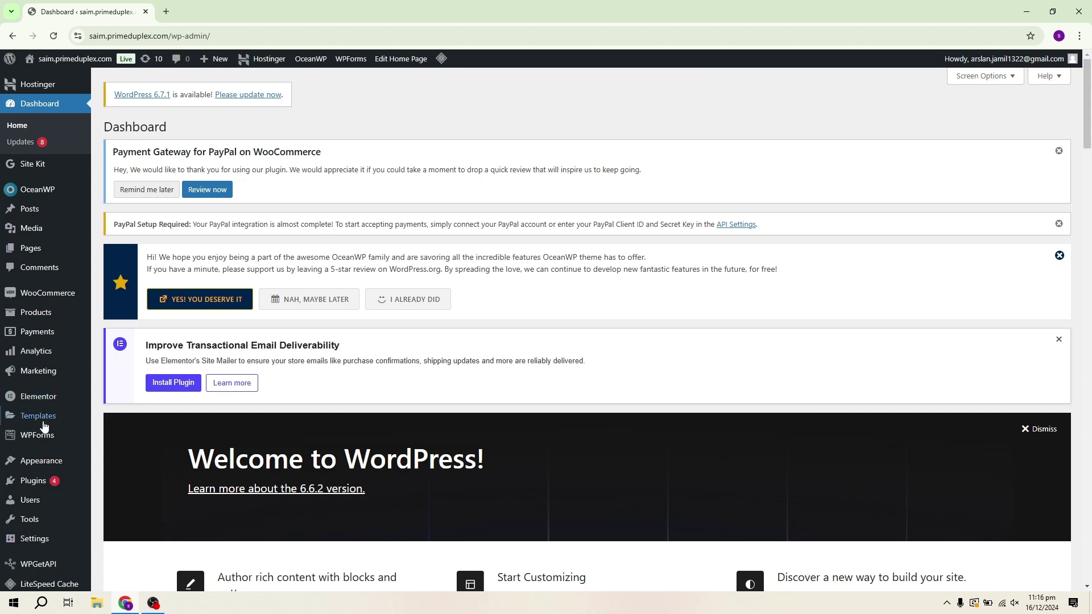
# Search the plugin directory for 'astra' and install the Starter Templates plugin.
pyautogui.moveTo(50, 480)
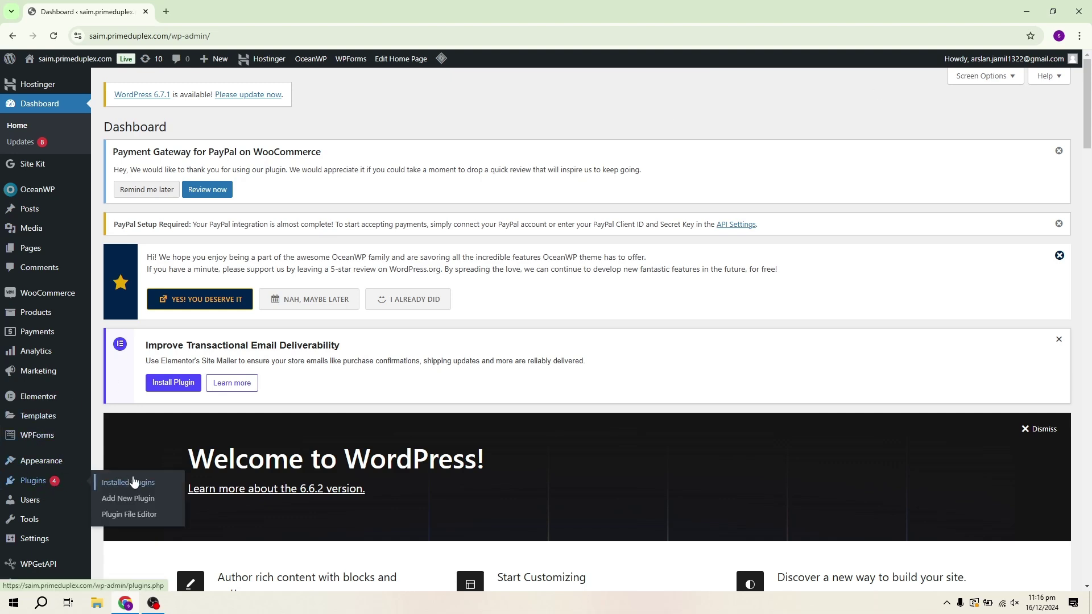
pyautogui.click(165, 500)
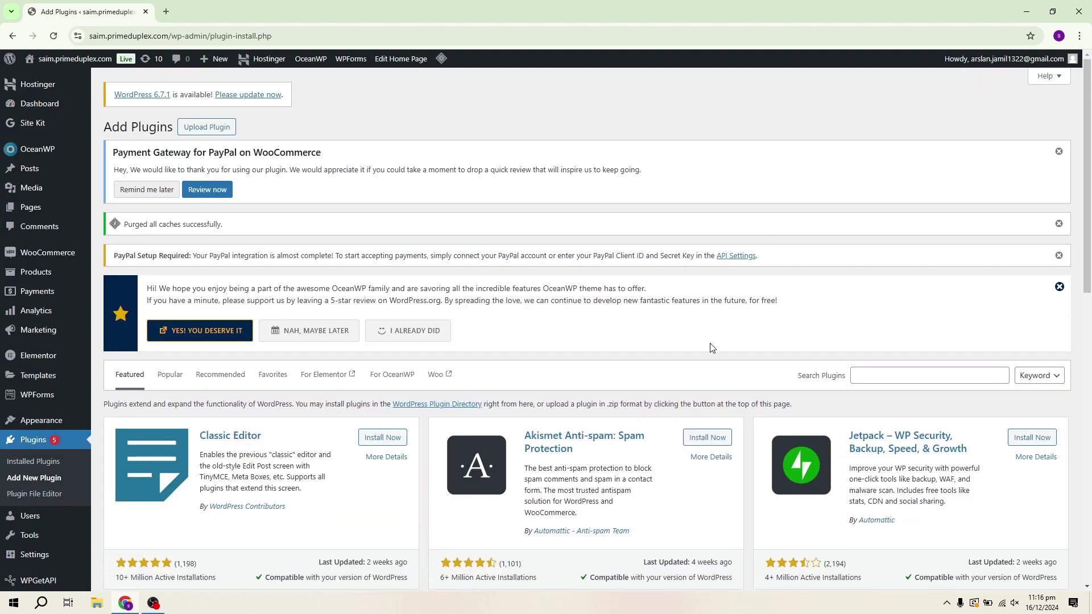
pyautogui.click(894, 375)
pyautogui.write('astra')
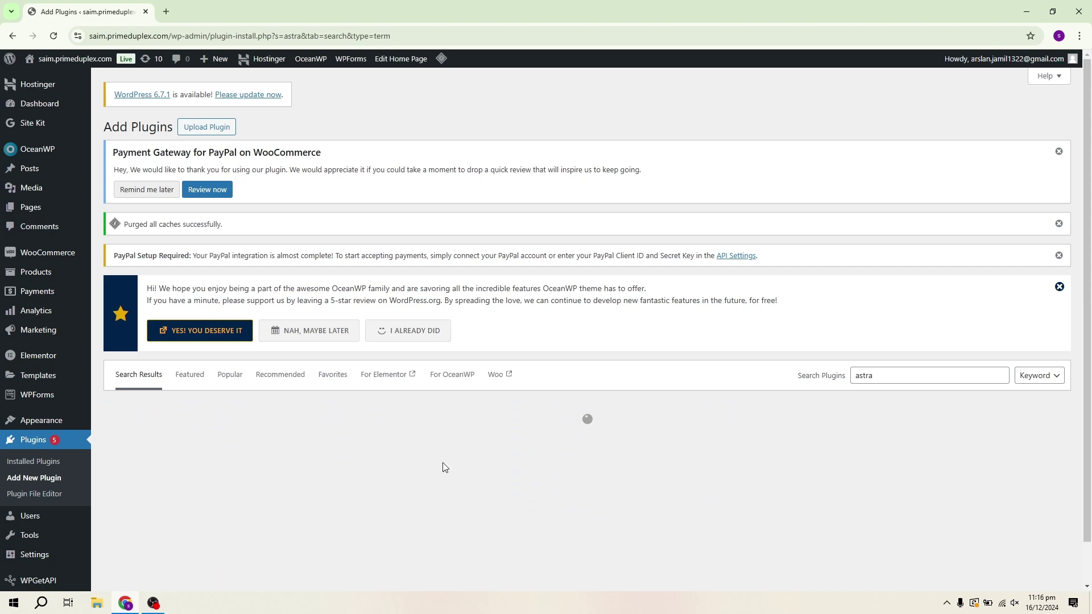
pyautogui.scroll(-6, 653, 386)
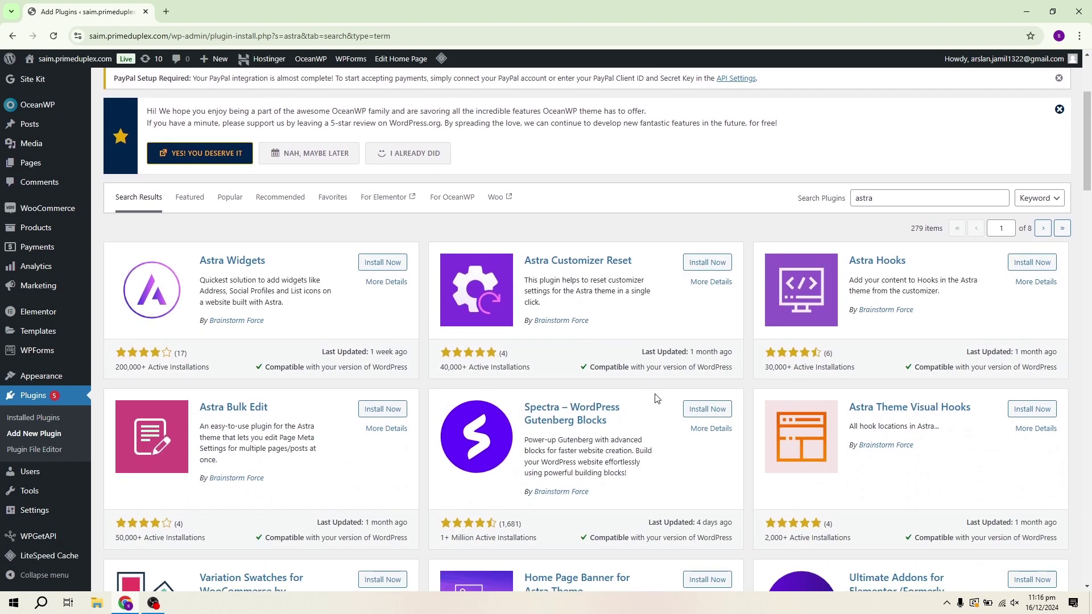
pyautogui.scroll(1, 657, 398)
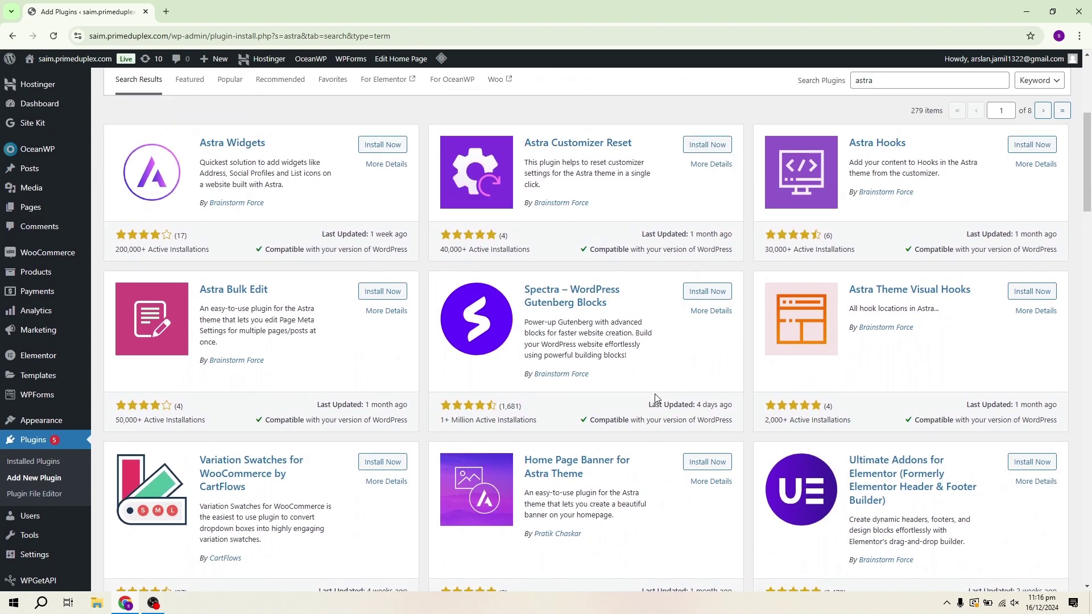
pyautogui.scroll(-4, 655, 398)
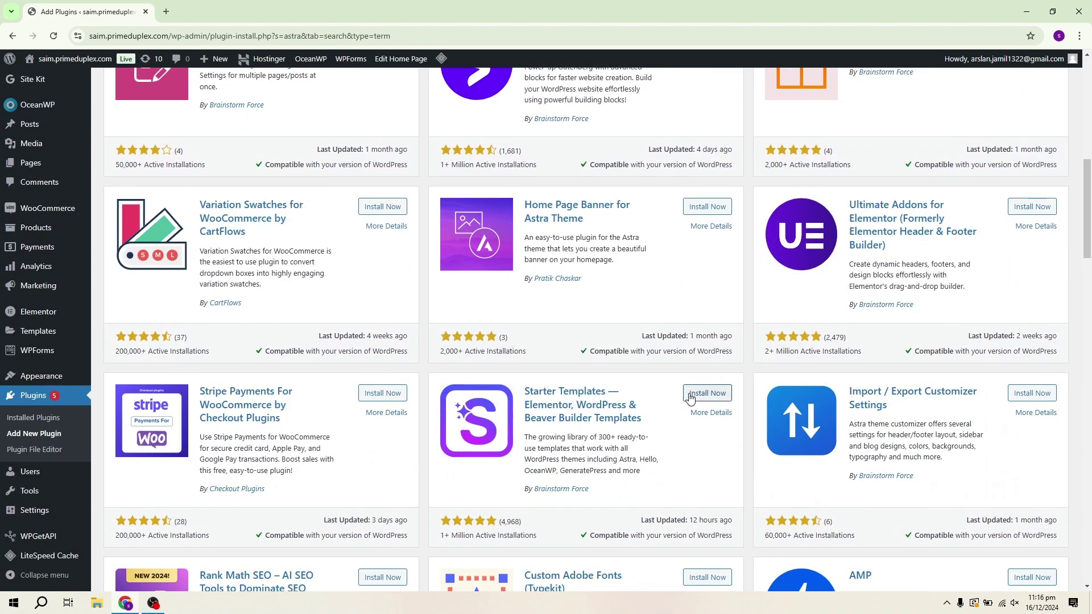
pyautogui.click(706, 393)
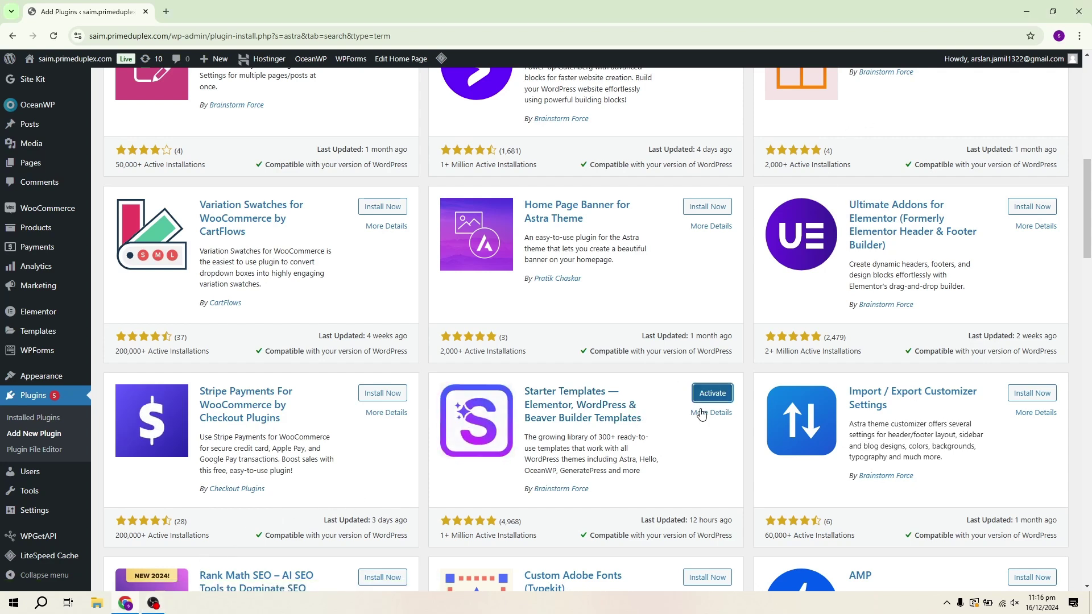
# Activate Starter Templates and scroll the Installed Plugins list to its Get Started entry.
pyautogui.click(710, 393)
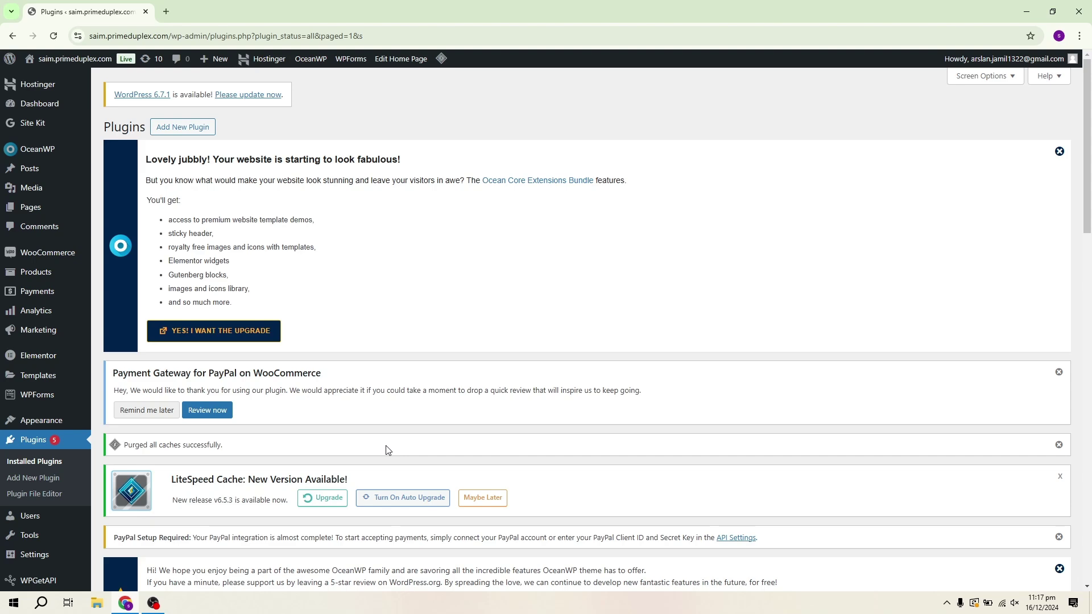
pyautogui.scroll(-15, 345, 415)
pyautogui.scroll(-3, 343, 415)
pyautogui.scroll(3, 343, 412)
pyautogui.scroll(5, 343, 411)
pyautogui.scroll(-3, 343, 415)
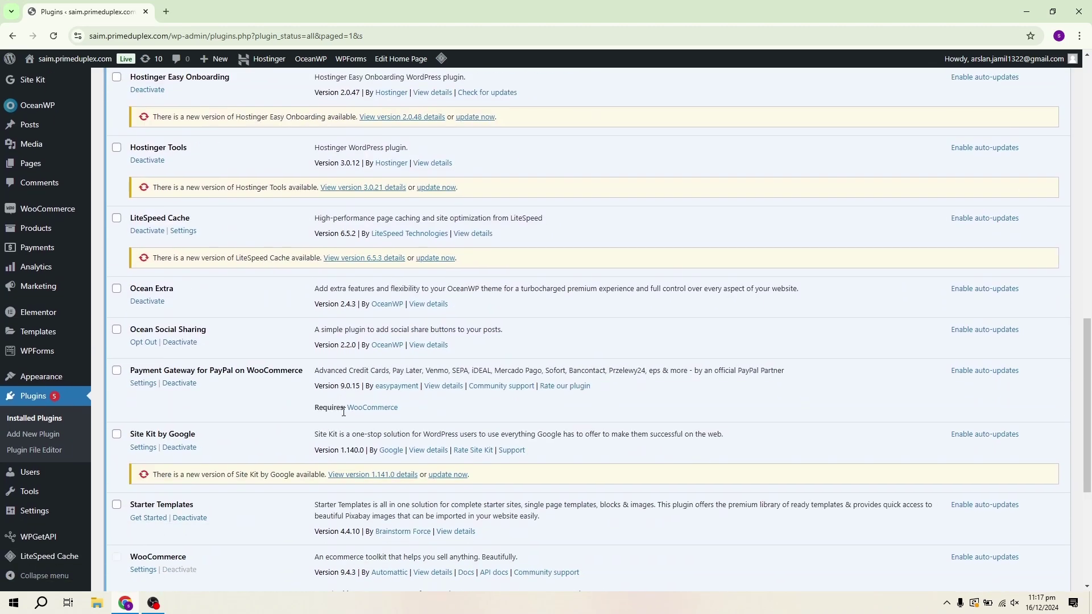
pyautogui.scroll(-1, 343, 411)
pyautogui.scroll(-1, 268, 421)
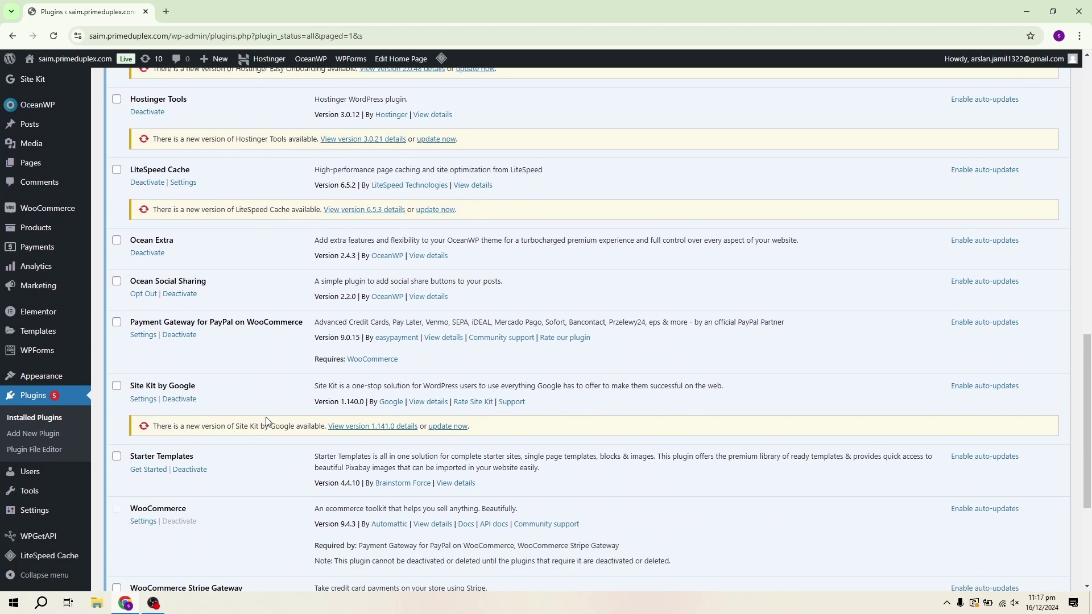
pyautogui.scroll(-1, 268, 421)
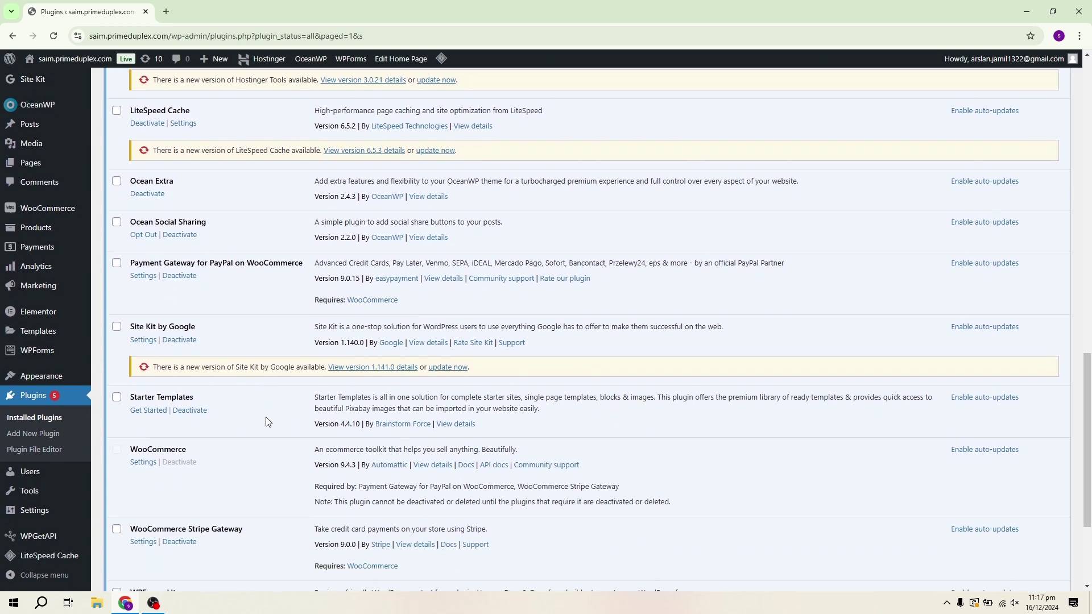
# Start Starter Templates setup with classic templates, choosing Elementor as the page builder.
pyautogui.click(145, 411)
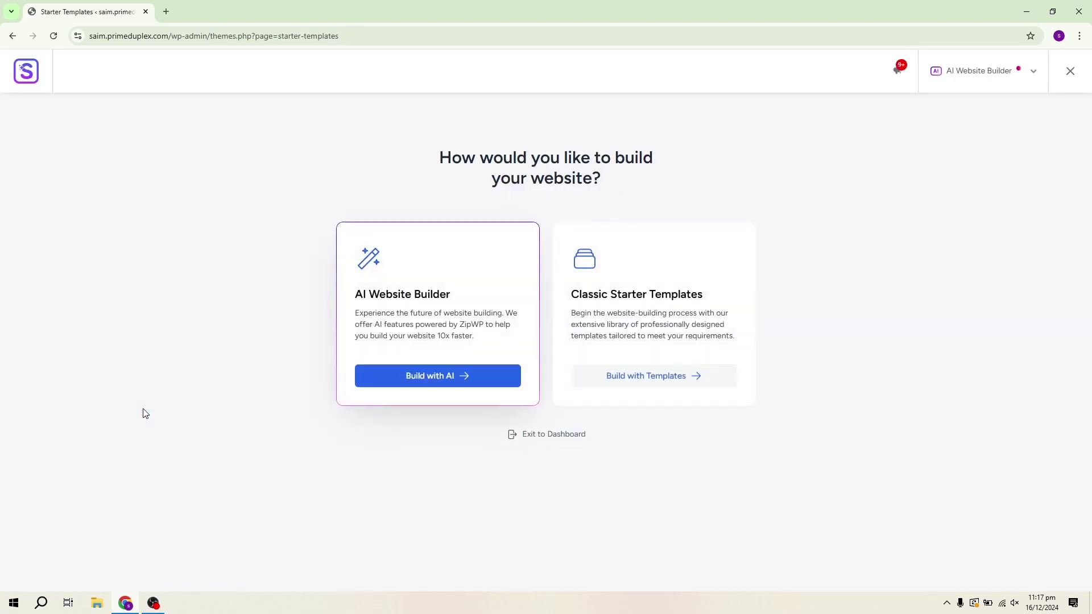
pyautogui.click(646, 375)
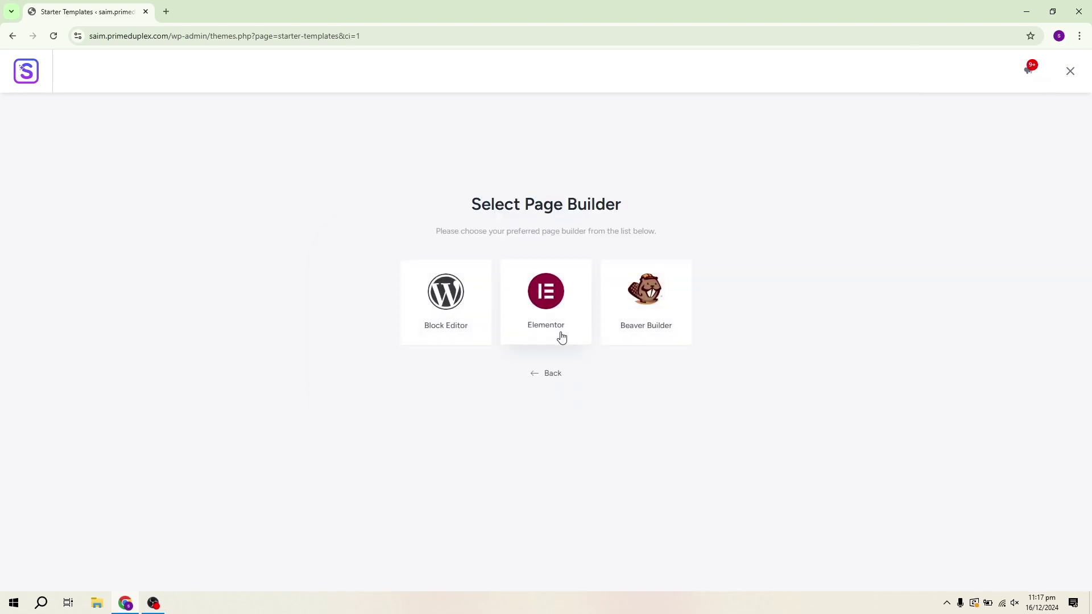
pyautogui.click(535, 311)
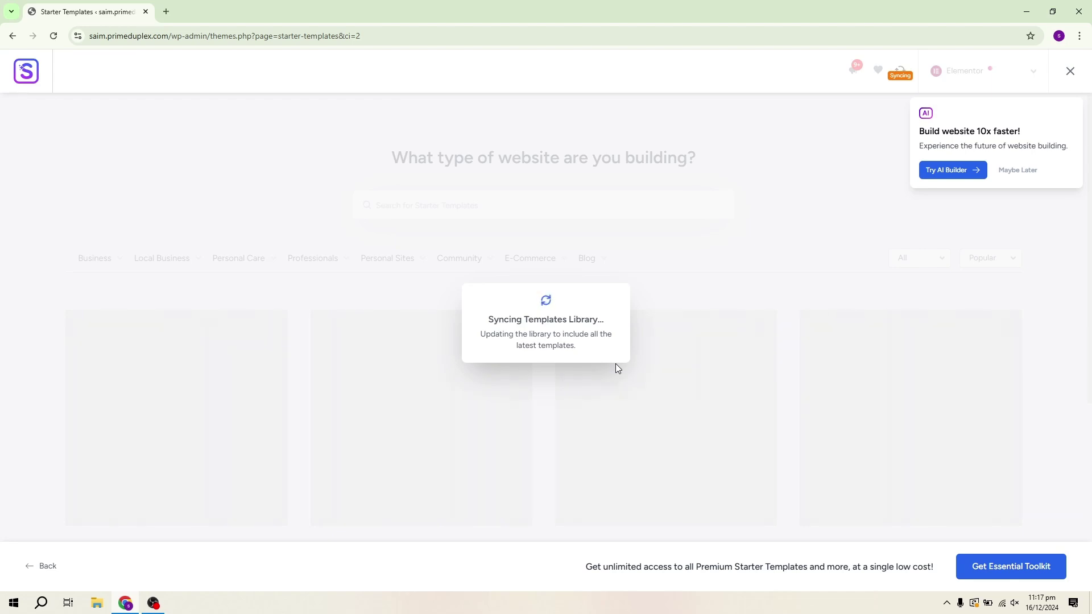
# Pick the e-Book Author template, keeping its original font pair and Original colour palette.
pyautogui.click(160, 604)
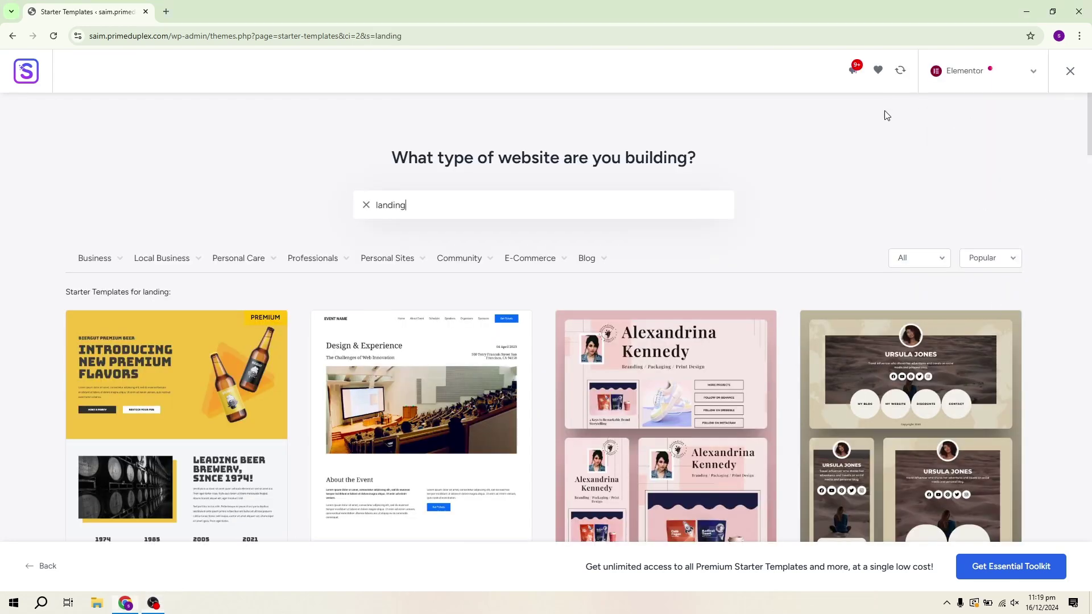
pyautogui.scroll(-8, 751, 271)
pyautogui.scroll(-18, 751, 272)
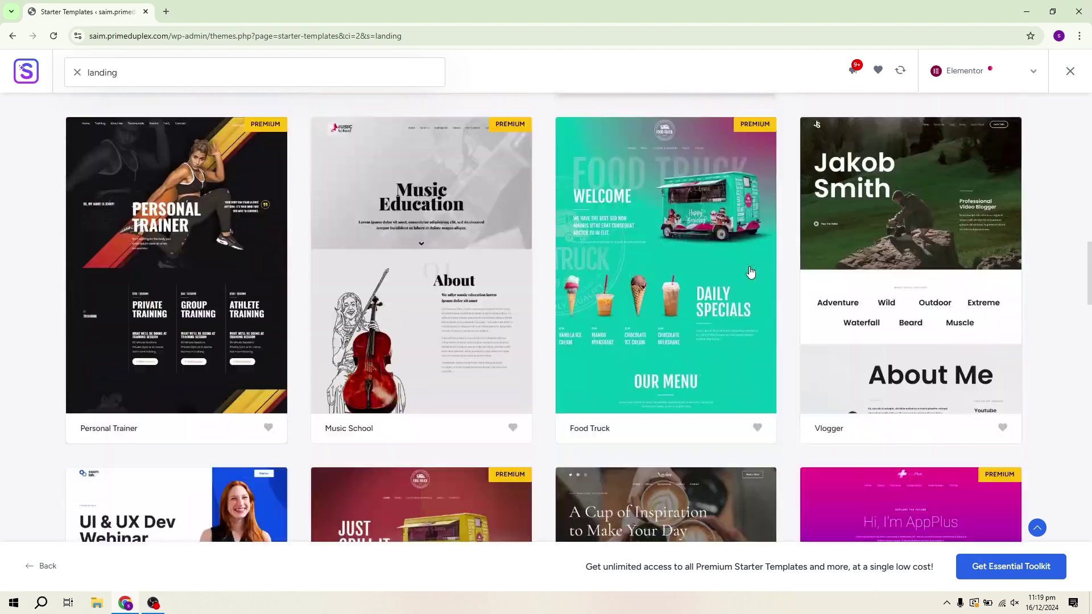
pyautogui.scroll(-2, 502, 353)
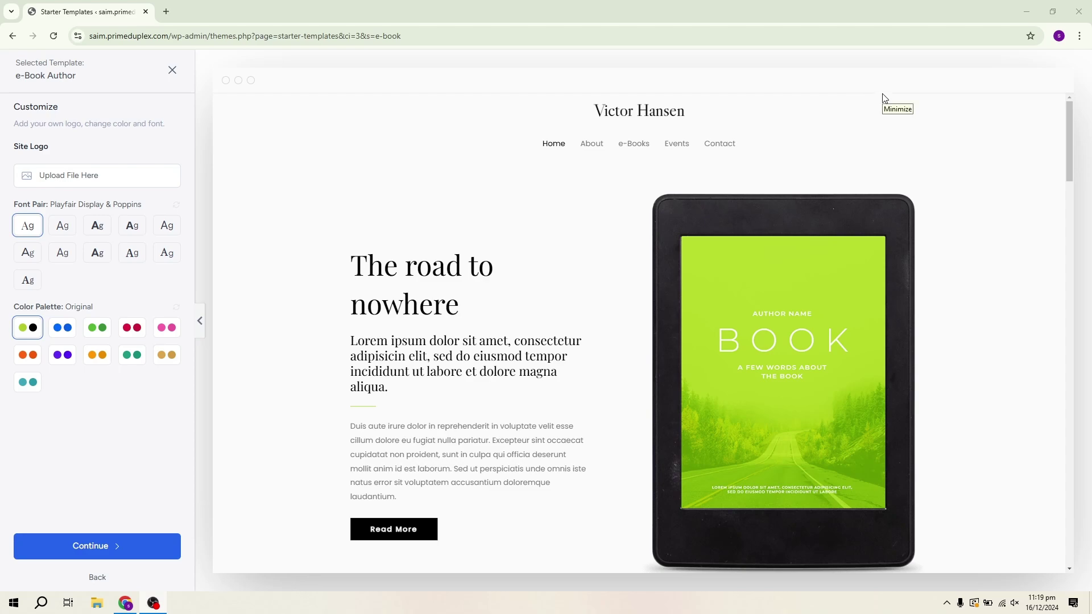
pyautogui.scroll(-3, 372, 438)
pyautogui.scroll(-8, 371, 438)
pyautogui.scroll(11, 256, 367)
pyautogui.scroll(-20, 577, 337)
pyautogui.scroll(20, 576, 336)
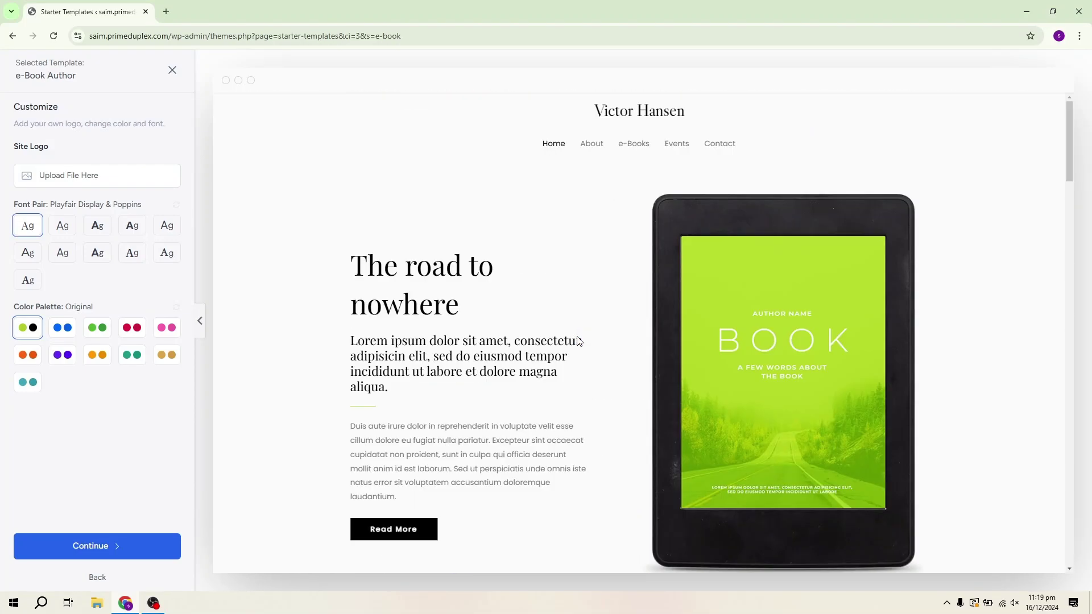
# Accept the e-Book Author design, skip features and plugin updates, and acknowledge settings overwrite.
pyautogui.click(128, 553)
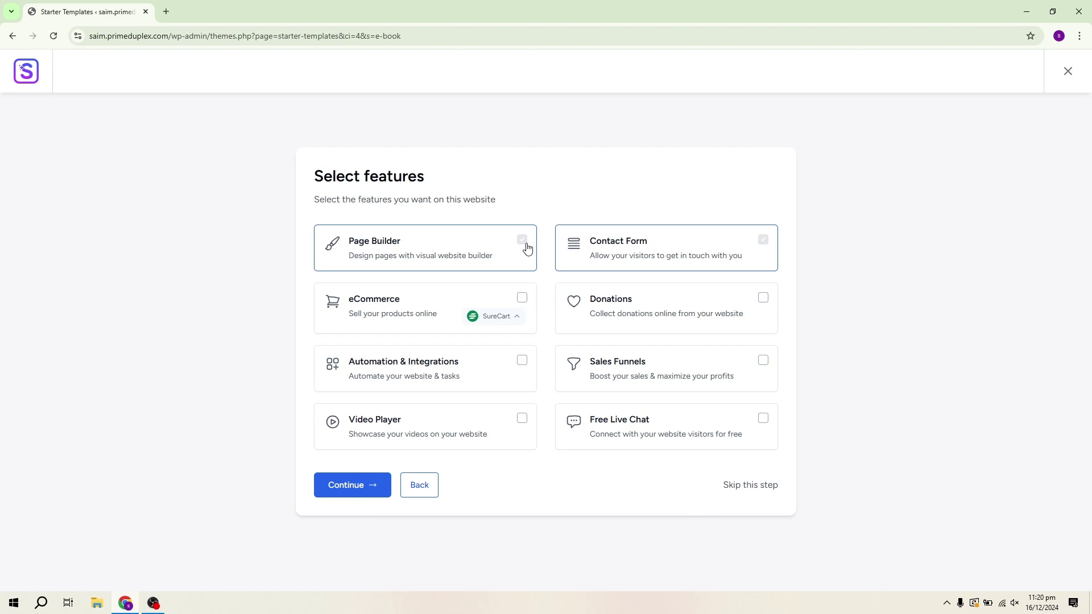
pyautogui.click(362, 486)
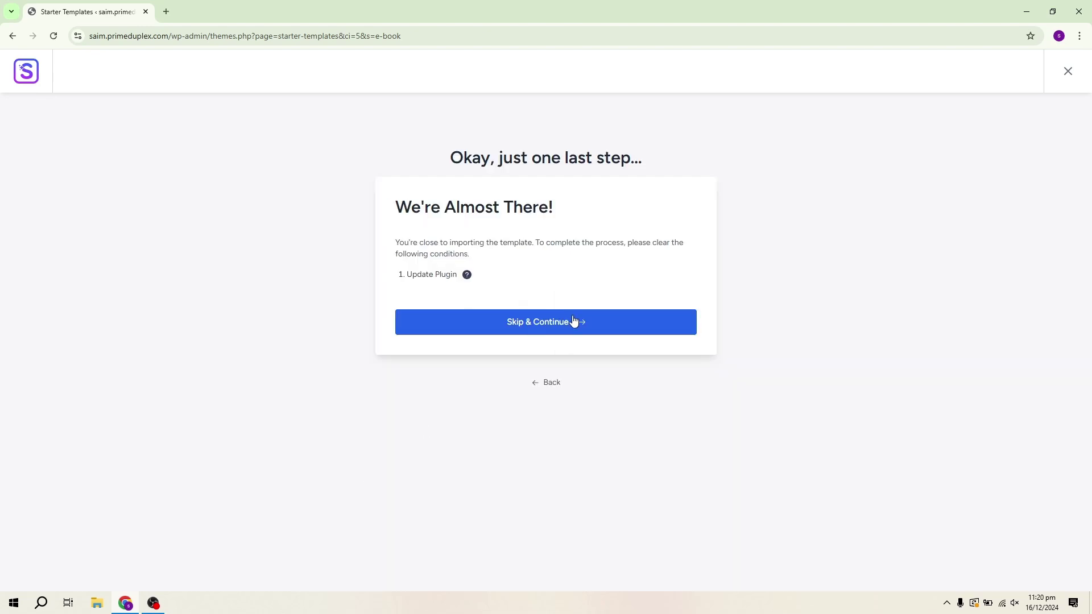
pyautogui.click(556, 329)
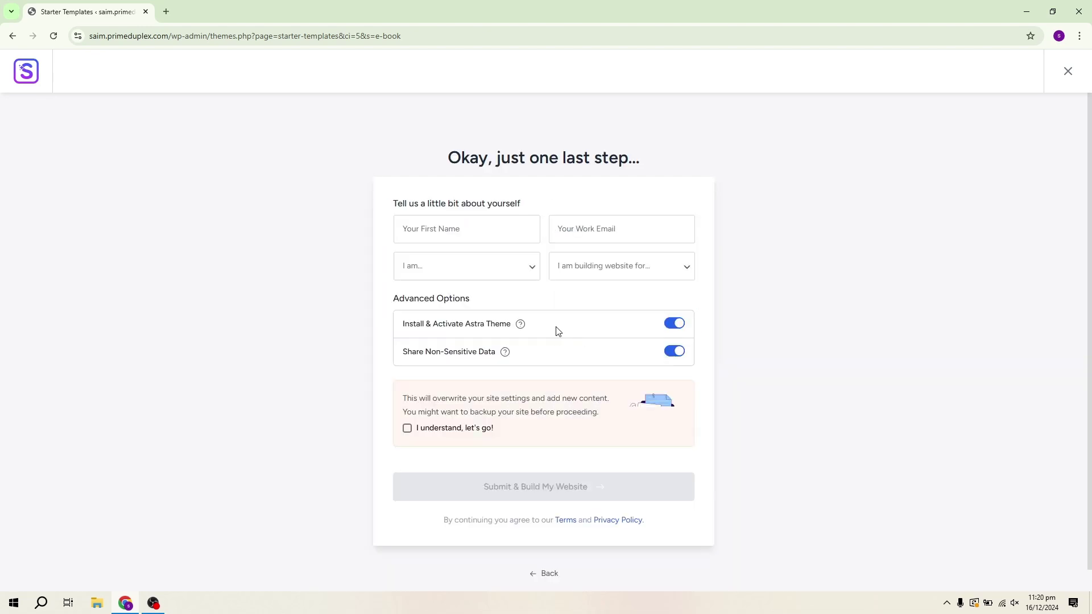
pyautogui.click(446, 430)
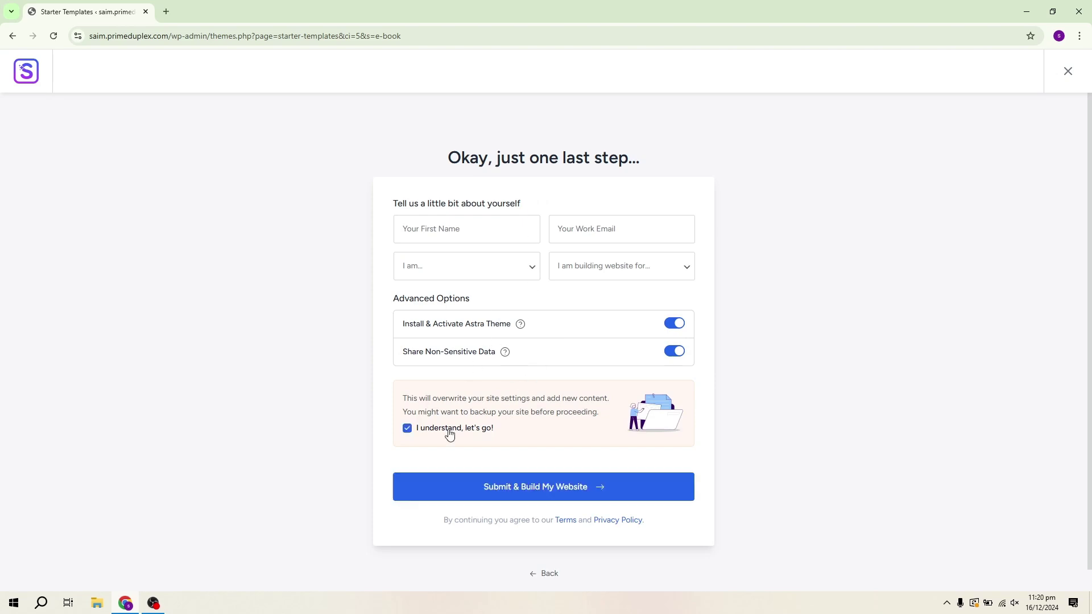
# Enter the first name, choose Beginner and Myself/My Company, then submit to build the site.
pyautogui.click(489, 219)
pyautogui.write('saim')
pyautogui.click(555, 230)
pyautogui.click(643, 258)
pyautogui.click(484, 266)
pyautogui.click(485, 300)
pyautogui.click(569, 267)
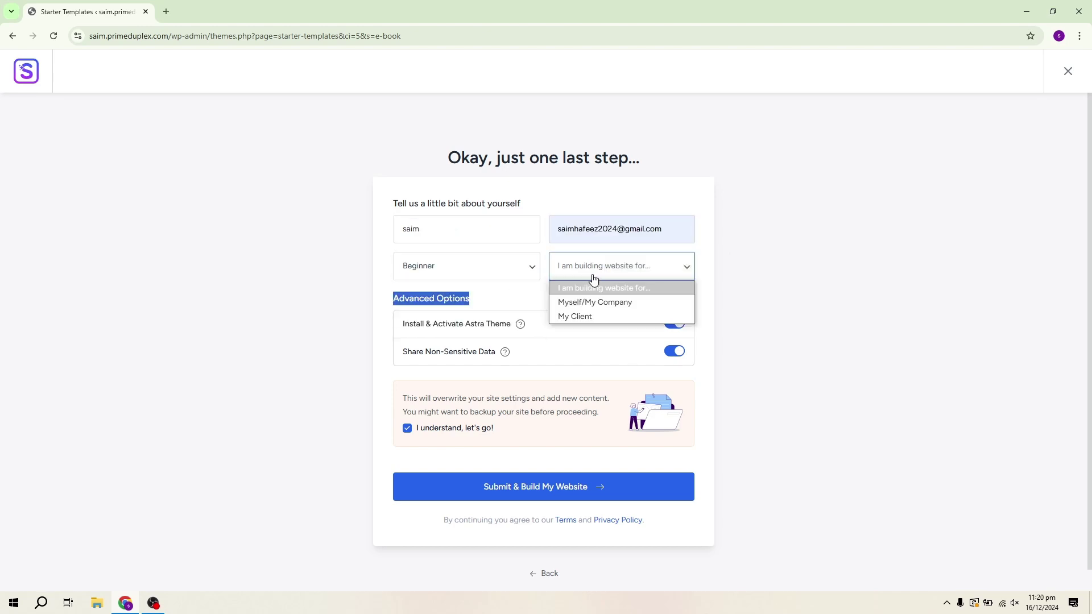
pyautogui.click(596, 307)
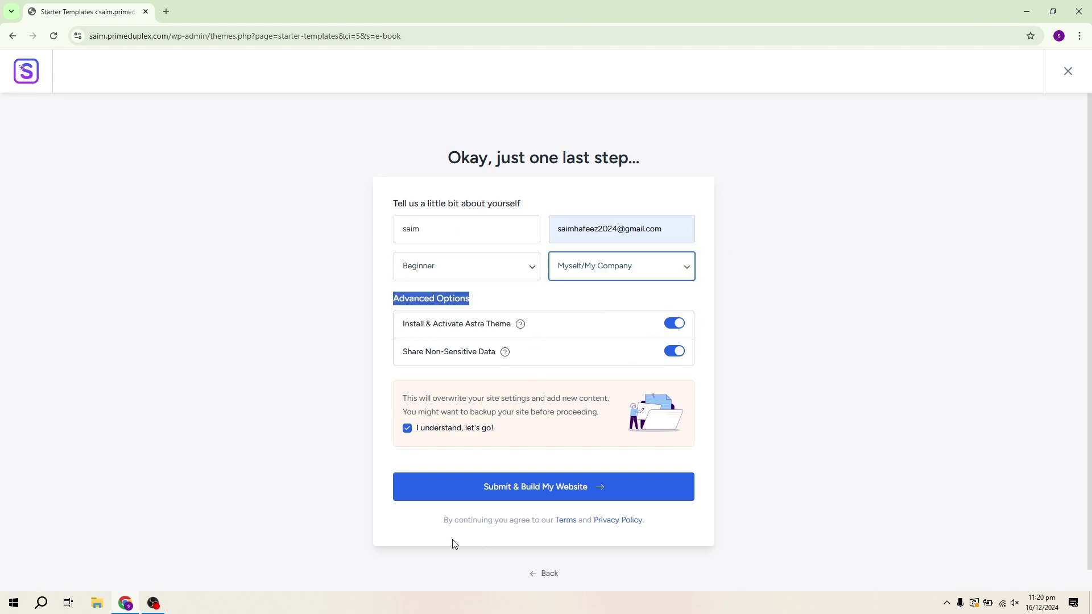
pyautogui.click(522, 515)
pyautogui.click(558, 499)
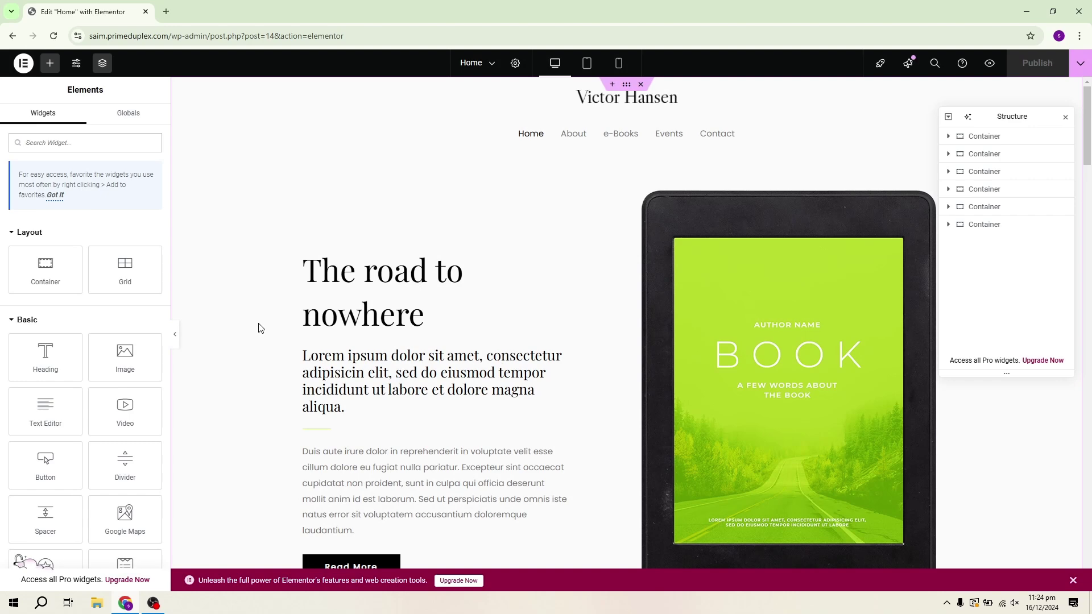
# Close the Structure panel and scroll down to the 'You'll also love' book cards.
pyautogui.scroll(-20, 425, 432)
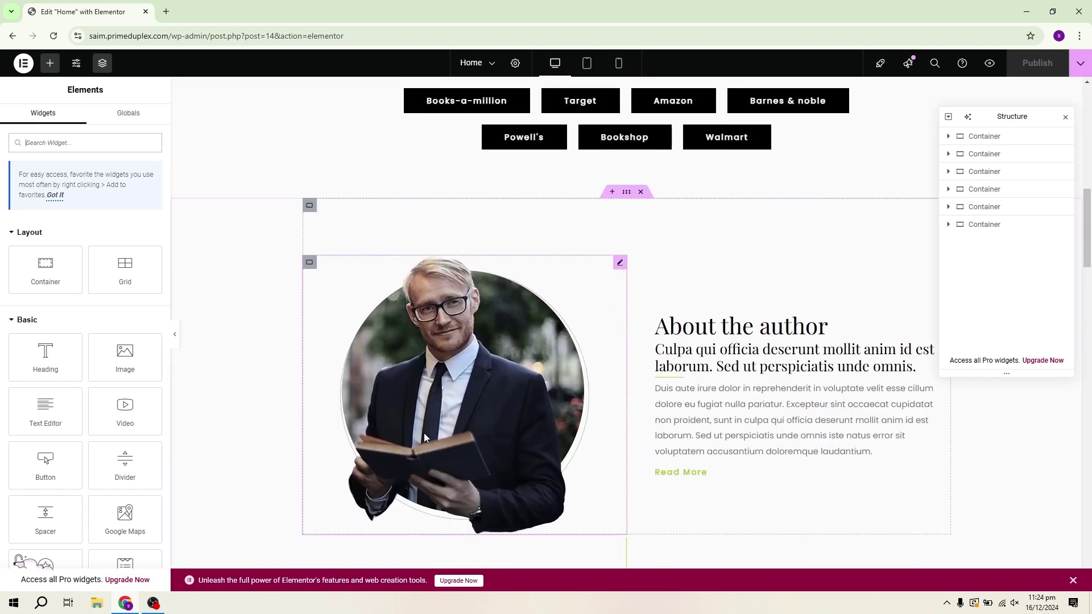
pyautogui.scroll(20, 597, 245)
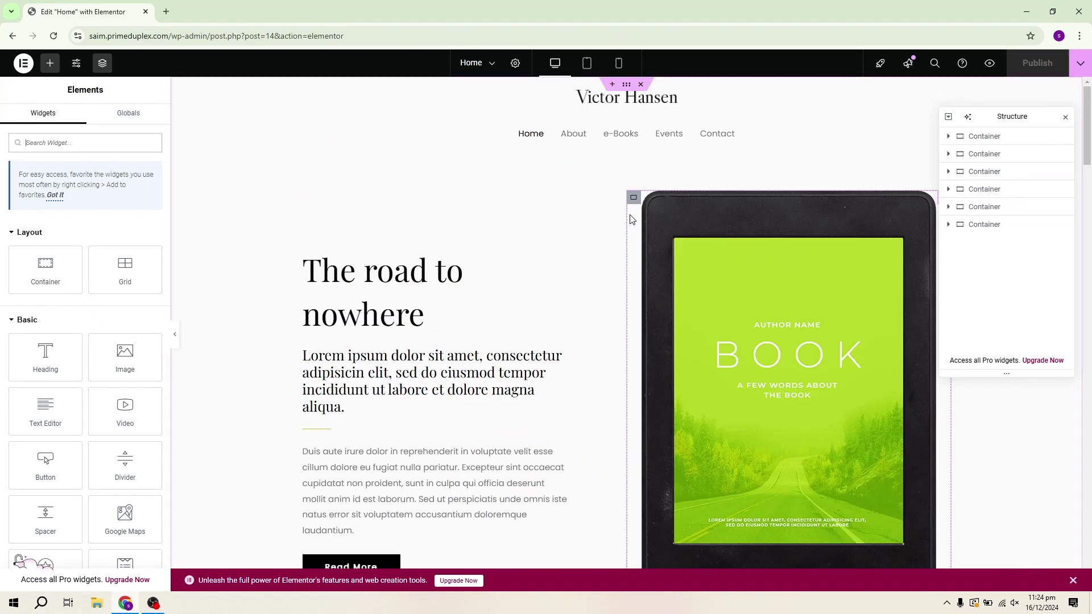
pyautogui.scroll(-8, 631, 220)
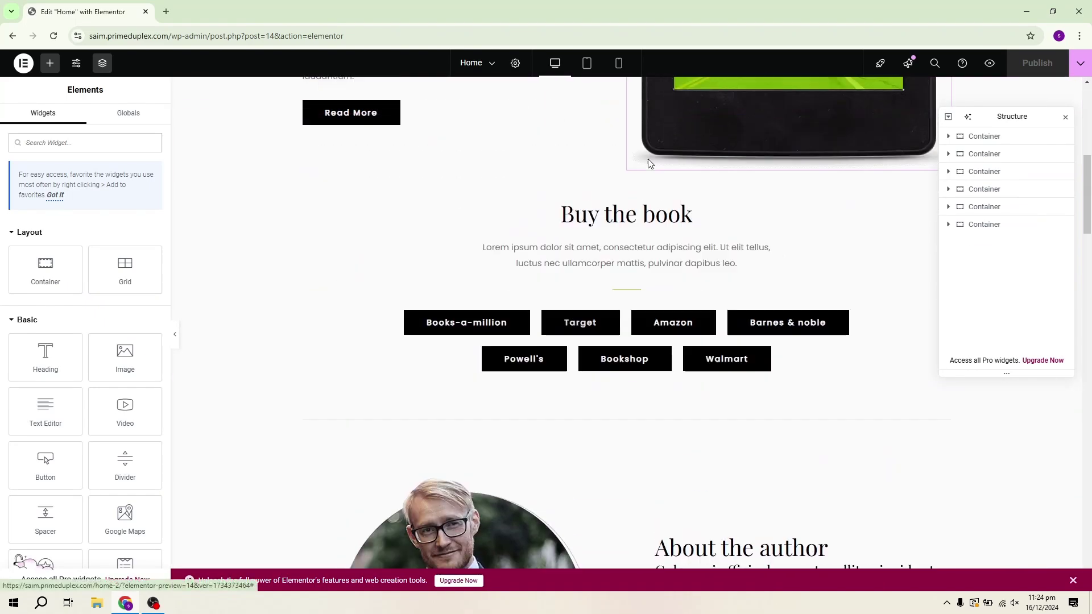
pyautogui.scroll(-5, 571, 322)
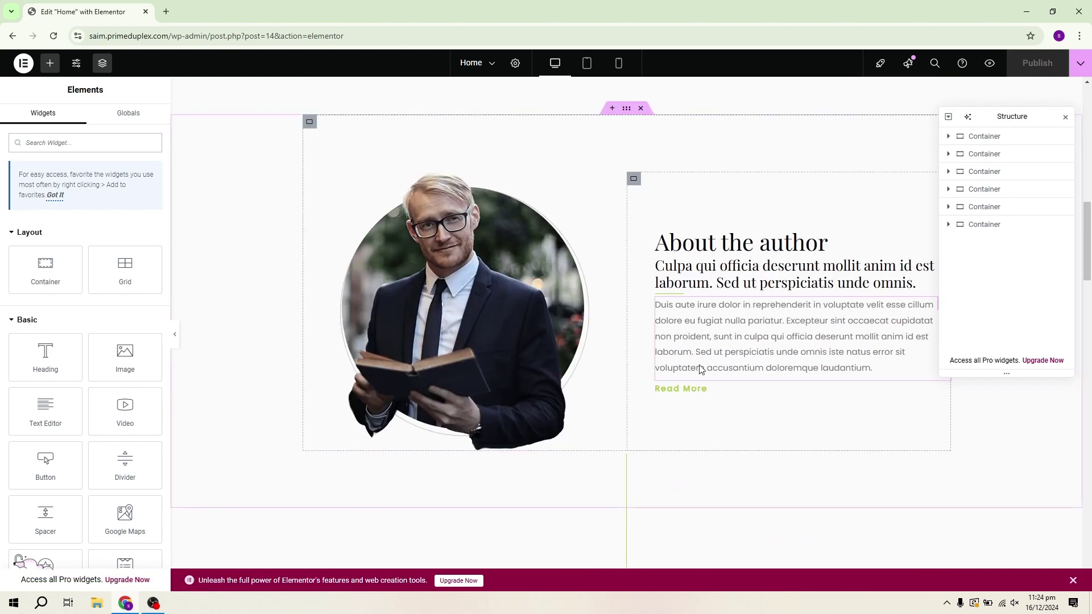
pyautogui.click(1065, 118)
pyautogui.scroll(-14, 682, 341)
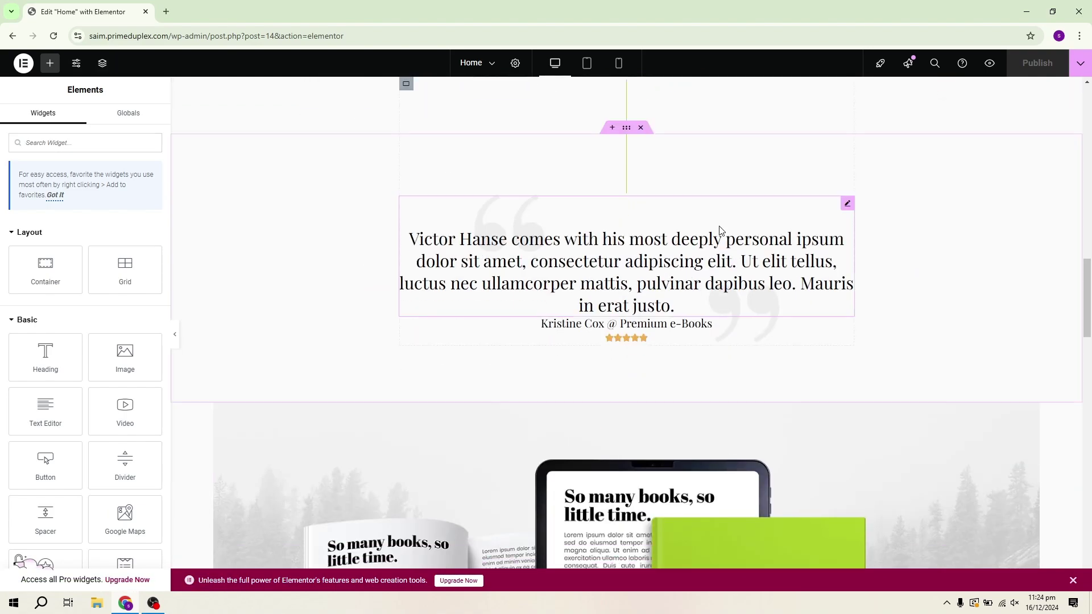
pyautogui.scroll(-8, 643, 486)
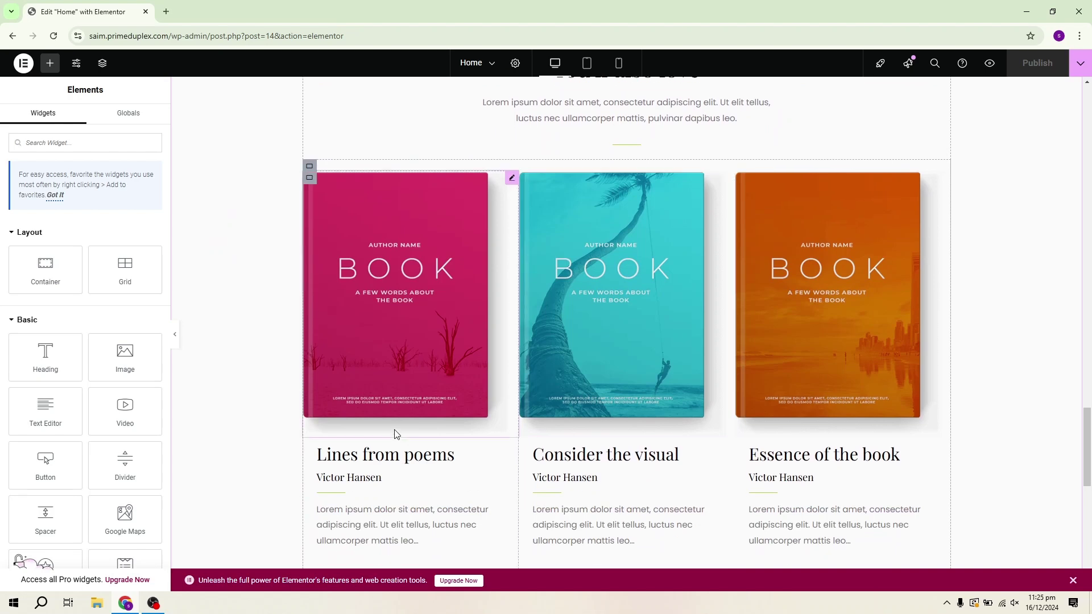
# Delete the three-book-card container under 'You'll also love' from its context menu.
pyautogui.rightClick(310, 166)
pyautogui.click(346, 469)
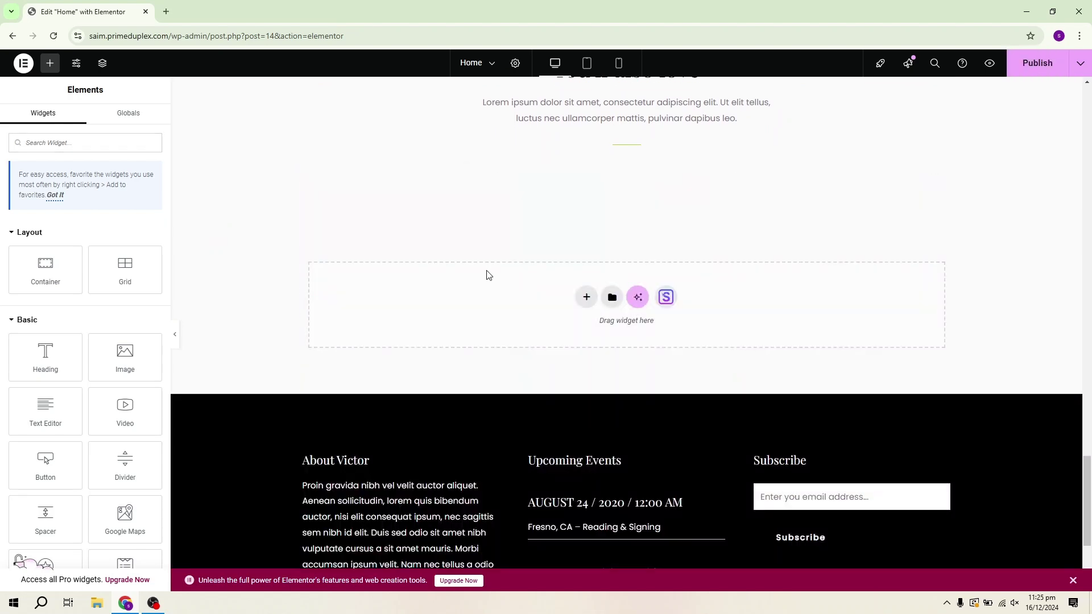
pyautogui.scroll(4, 485, 276)
pyautogui.scroll(15, 482, 307)
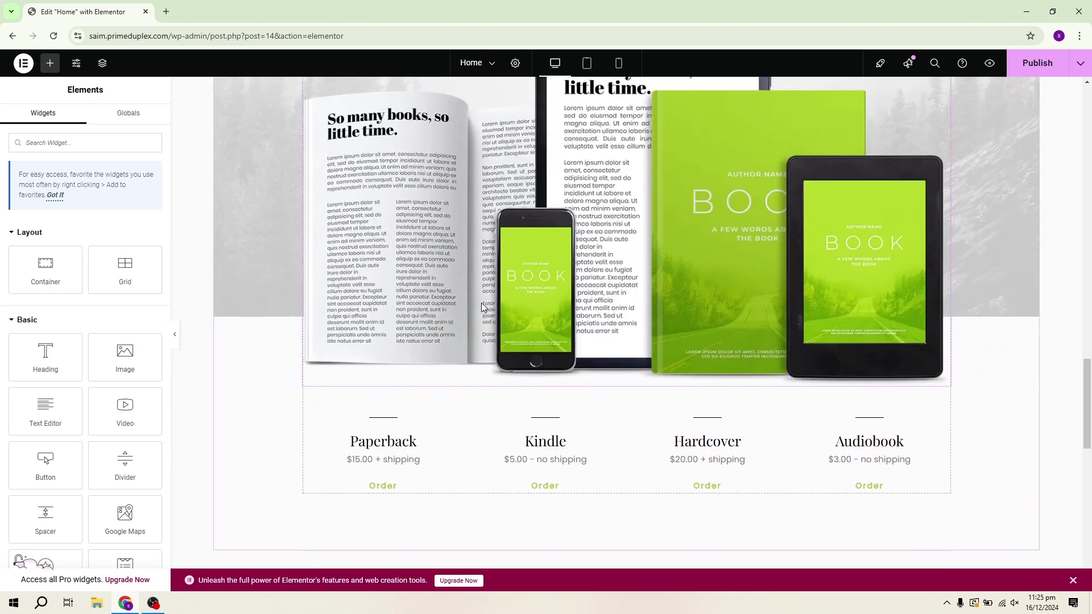
pyautogui.scroll(-2, 482, 307)
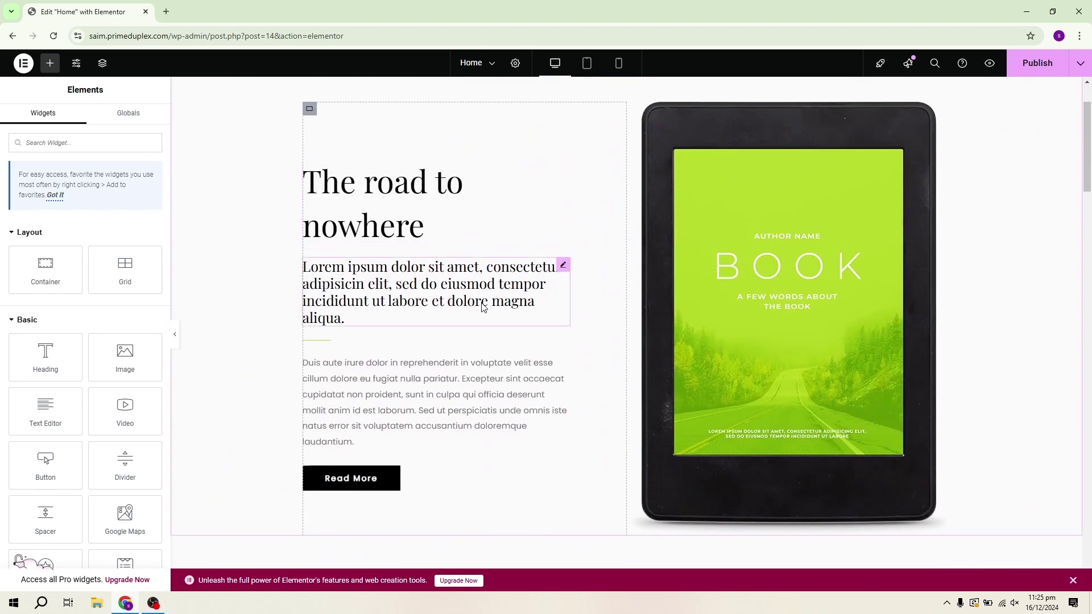
# Browse replacement options for the hero tablet image, then close Insert Media without changing it.
pyautogui.click(862, 329)
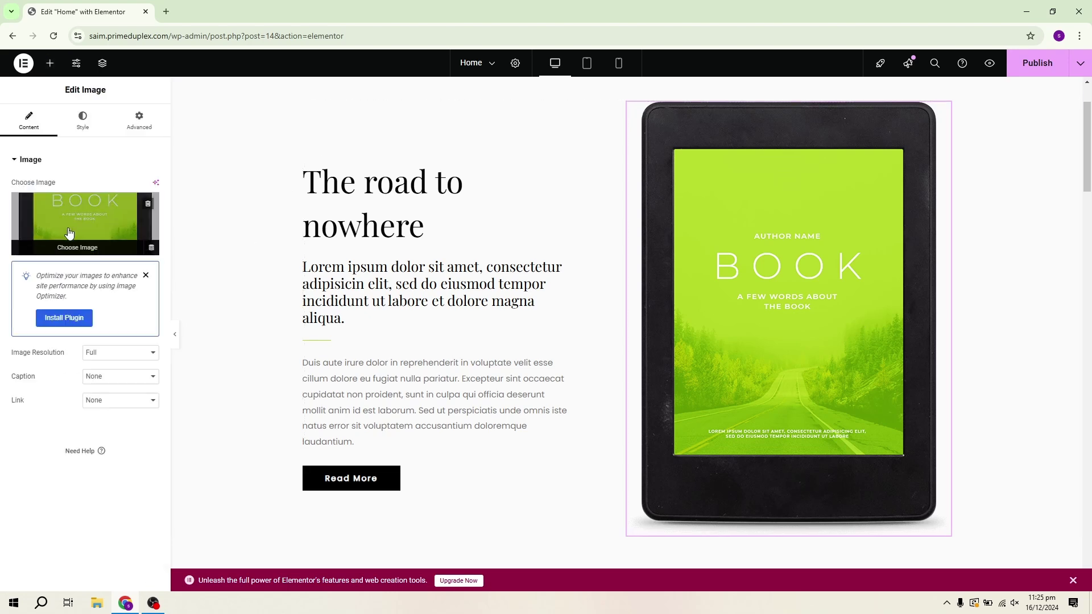
pyautogui.click(89, 241)
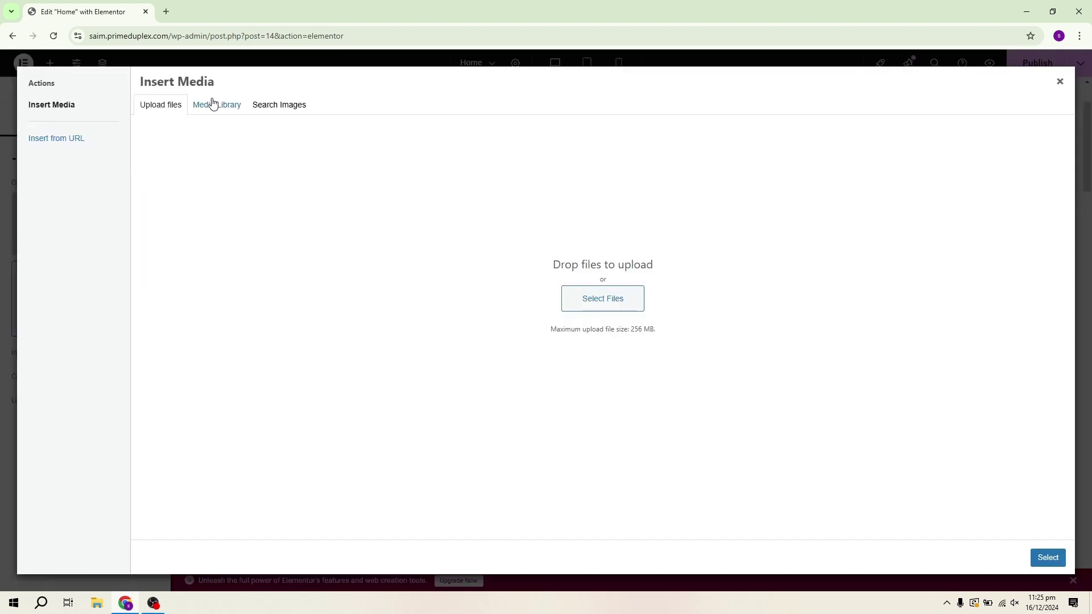
pyautogui.click(586, 298)
pyautogui.click(51, 98)
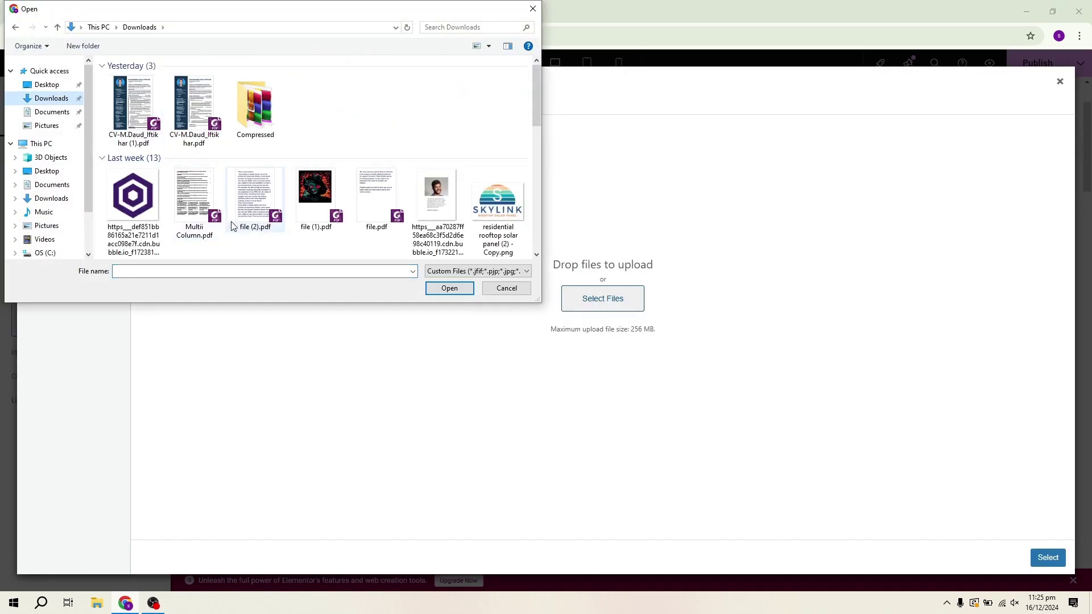
pyautogui.click(505, 288)
pyautogui.click(216, 104)
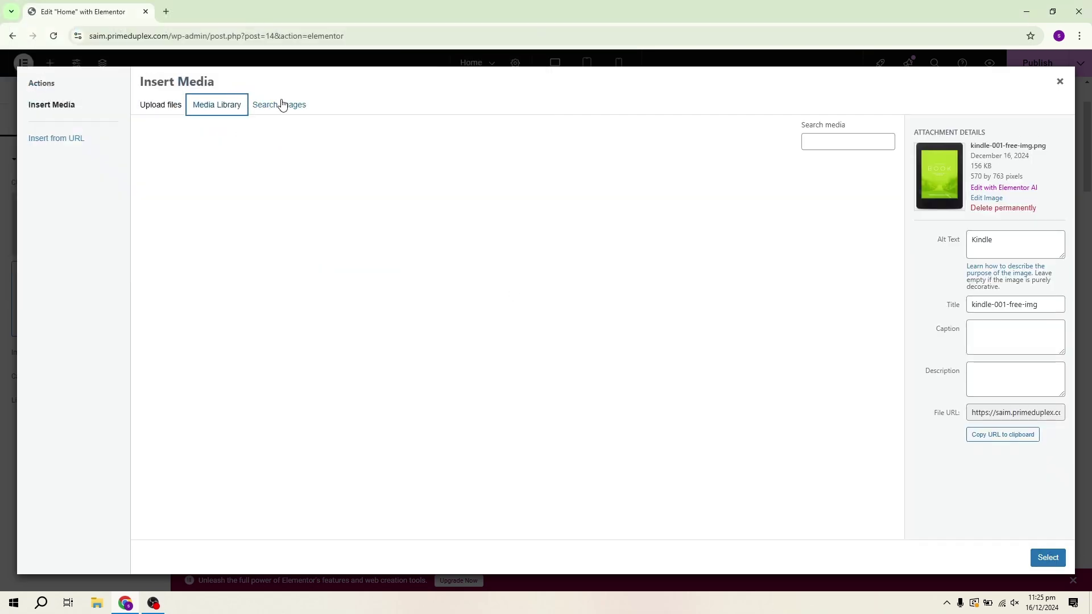
pyautogui.click(281, 104)
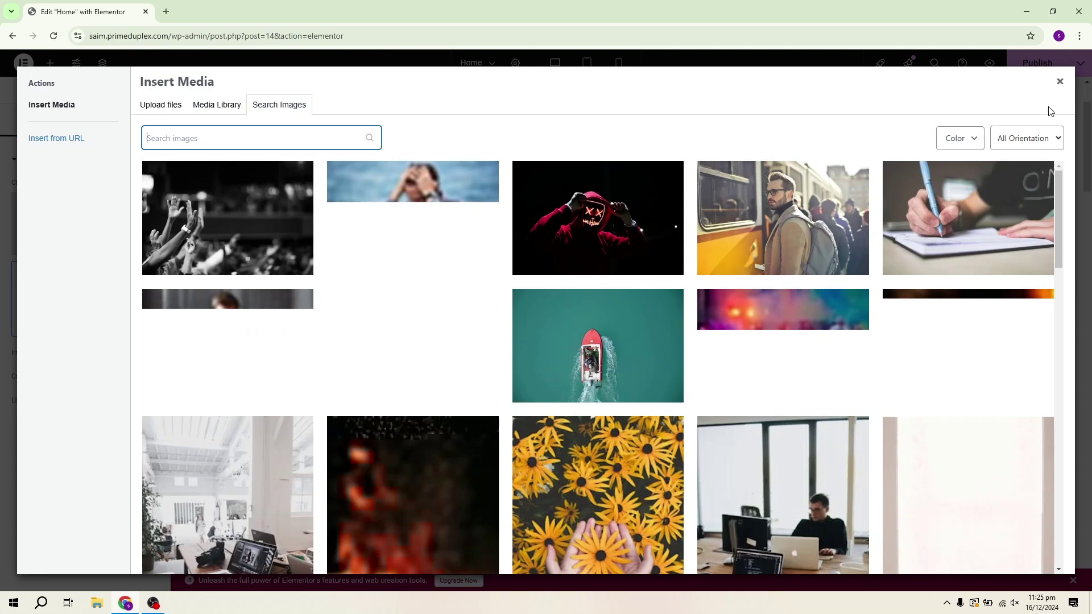
pyautogui.click(1060, 81)
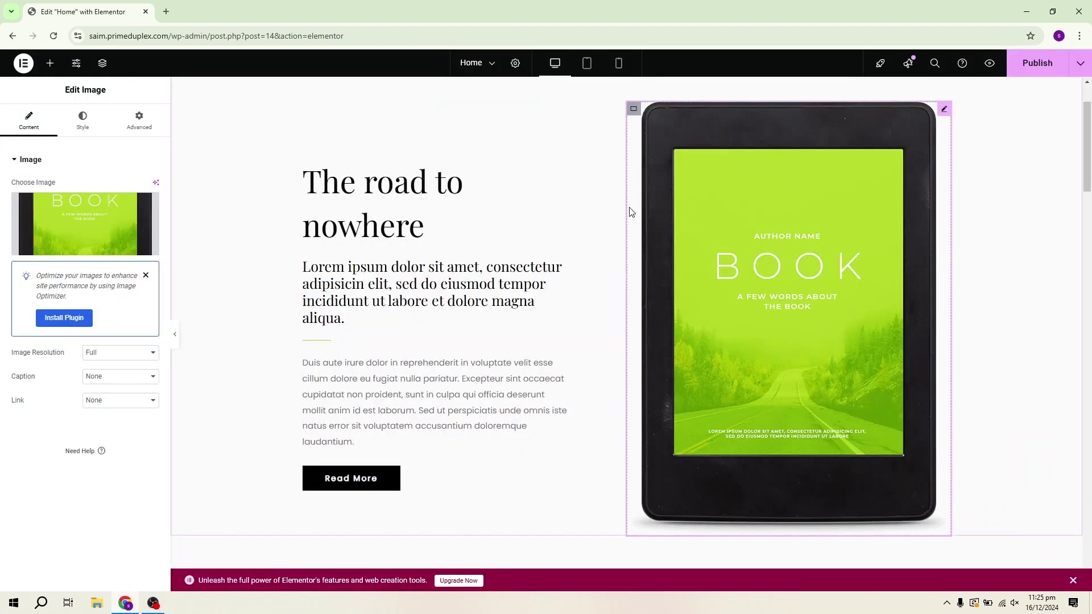
# Clear the hero heading's Title field and type 'How to digital', correcting a typo.
pyautogui.click(470, 176)
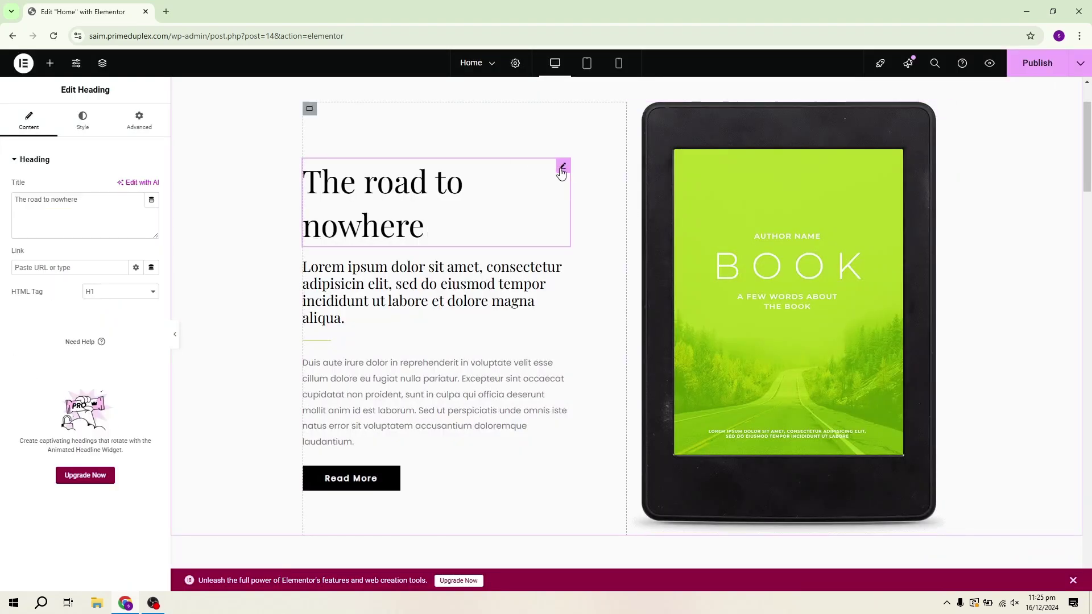
pyautogui.click(70, 226)
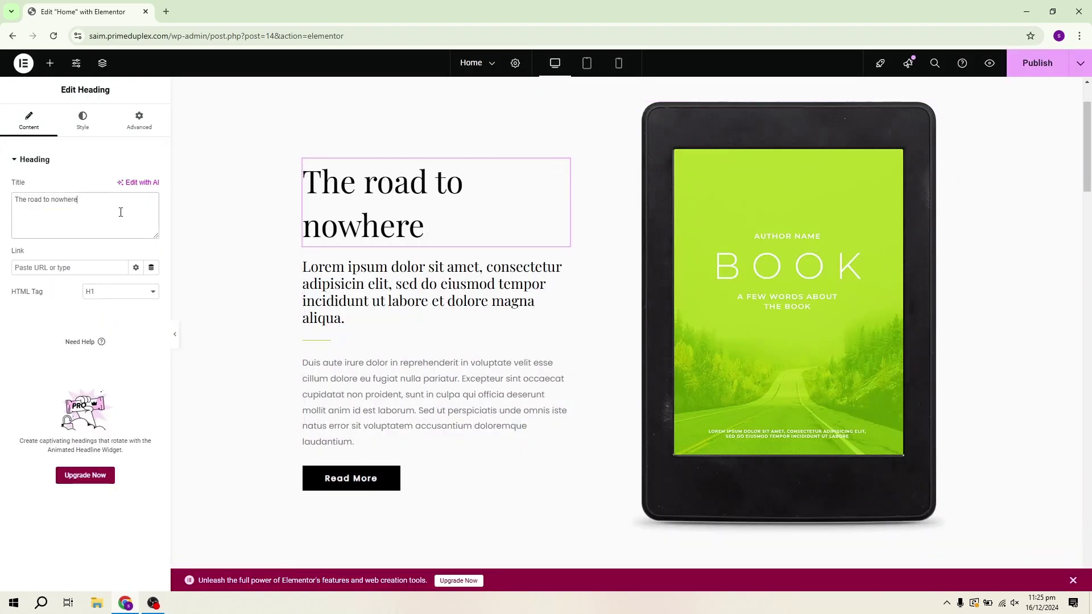
pyautogui.hotkey('ctrl', 'shift', 'Left')
pyautogui.hotkey('ctrl', 'shift', 'Right')
pyautogui.hotkey('ctrl', 'a')
pyautogui.press('BackSpace')
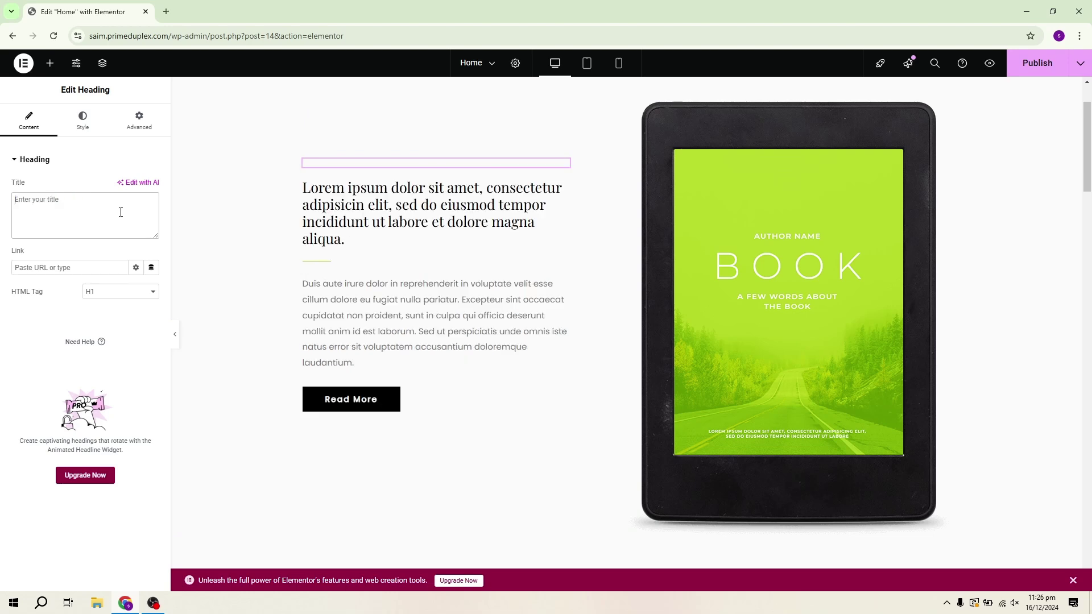
pyautogui.write('How to')
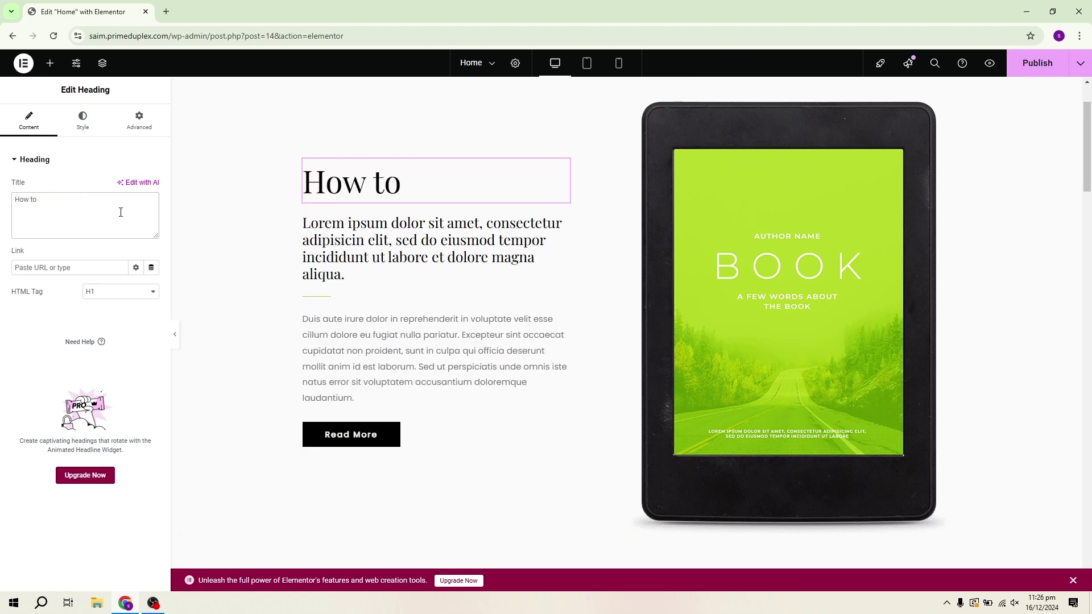
pyautogui.write(' diti')
pyautogui.press('BackSpace')
pyautogui.write('gital')
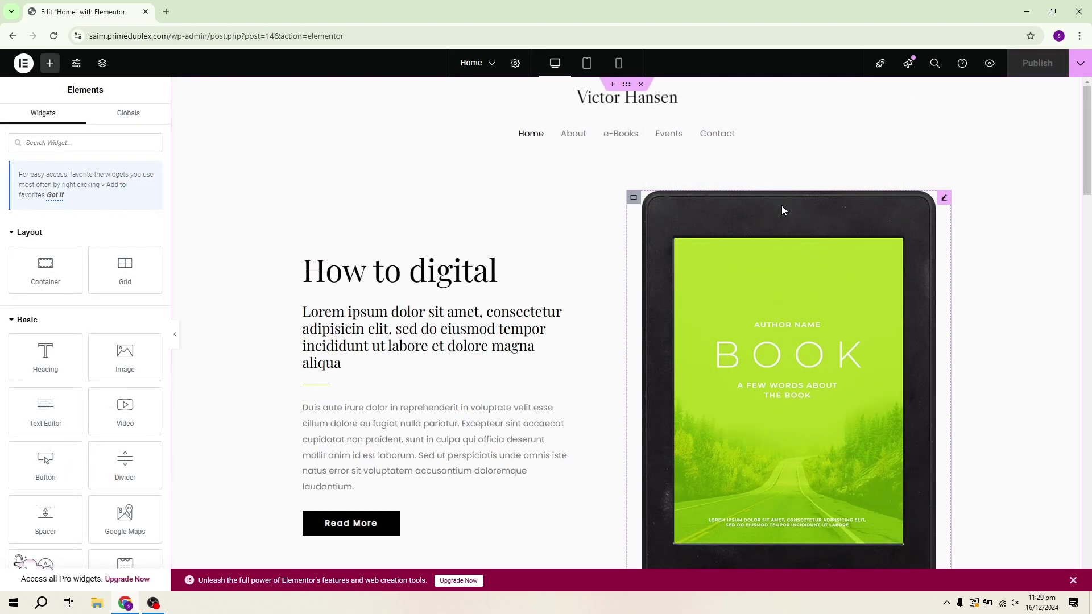
pyautogui.scroll(-15, 781, 206)
pyautogui.scroll(-15, 783, 209)
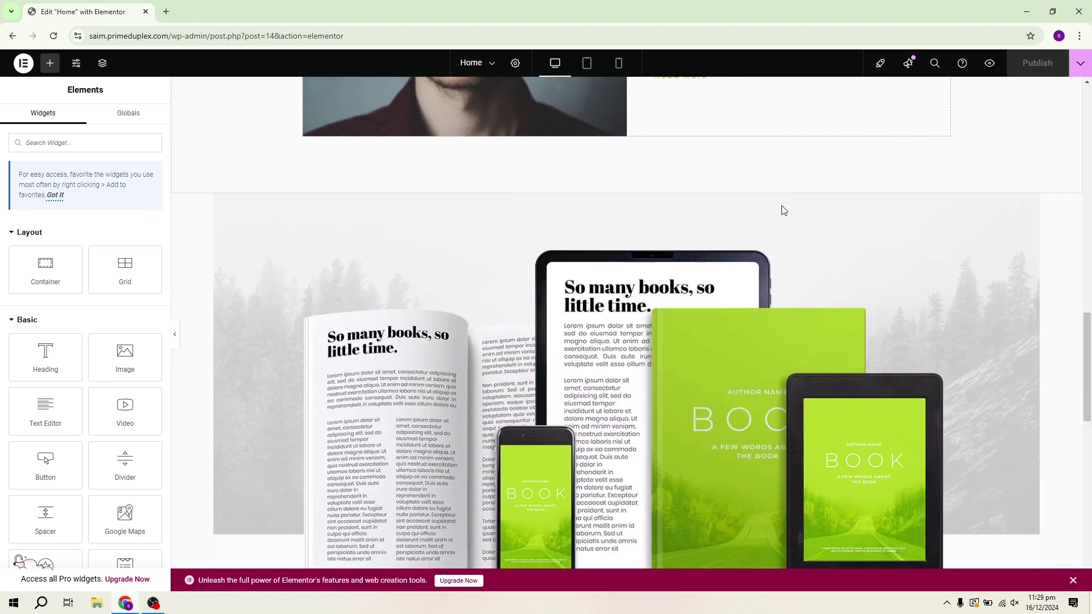
pyautogui.scroll(15, 783, 210)
pyautogui.scroll(4, 783, 210)
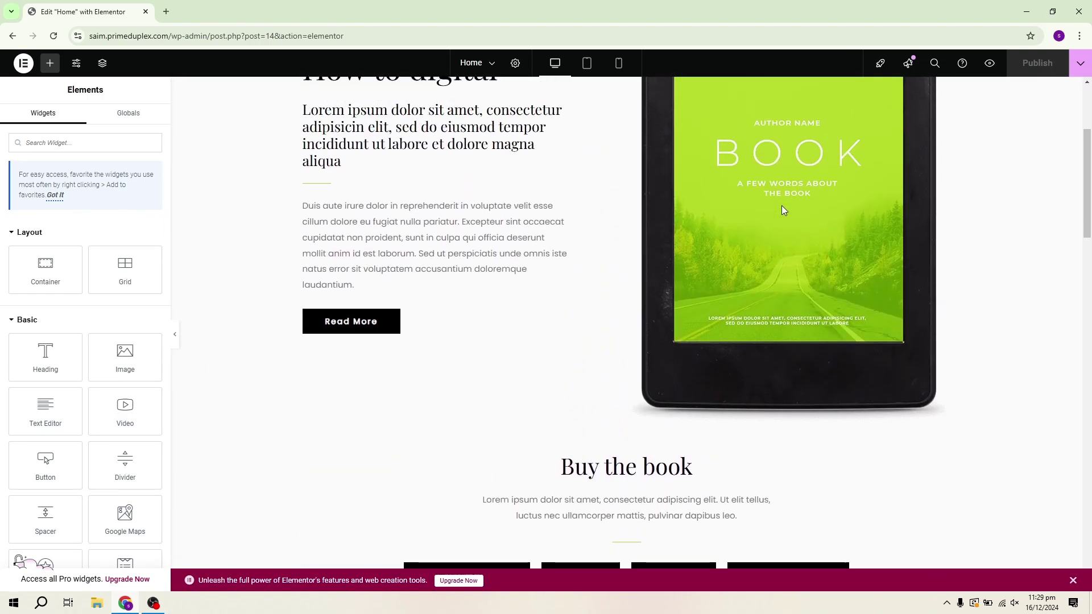
pyautogui.scroll(1, 783, 211)
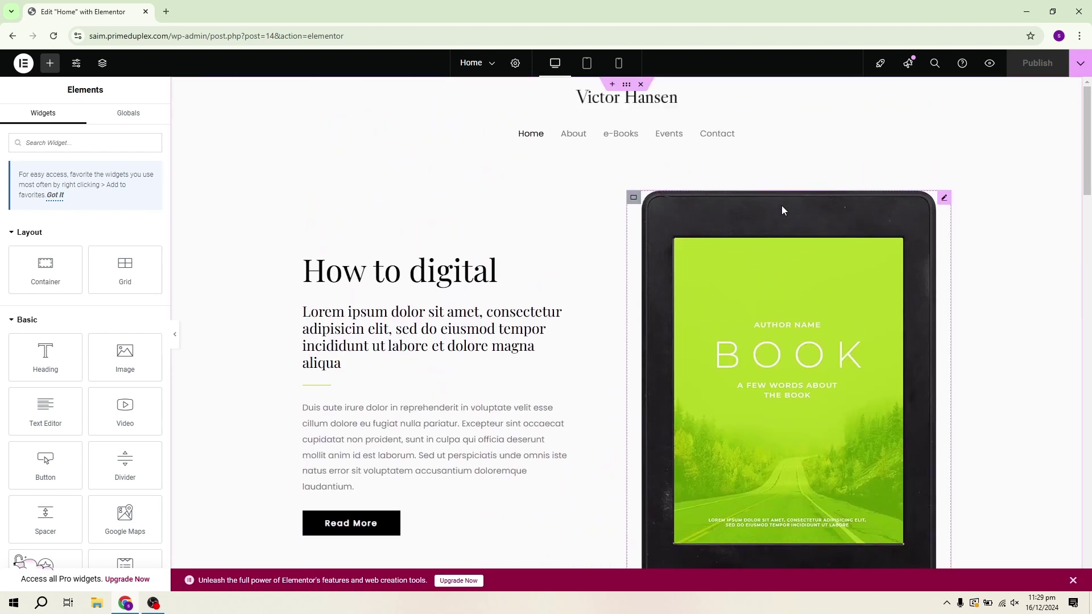